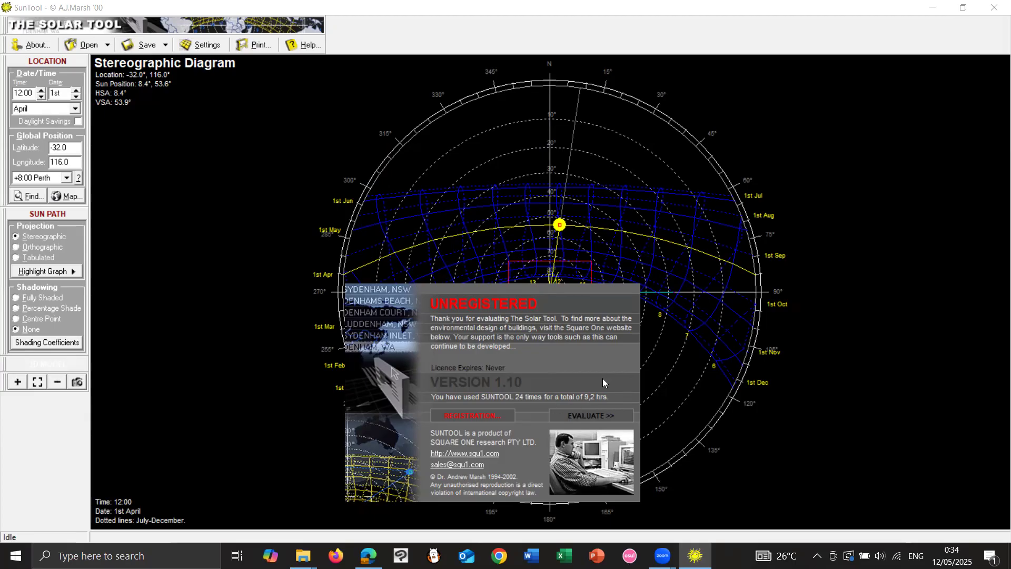
Step: Start the evaluation and set the location to latitude -6, longitude 106.8, with the +7:00 Bangkok time zone
left_click(595, 416)
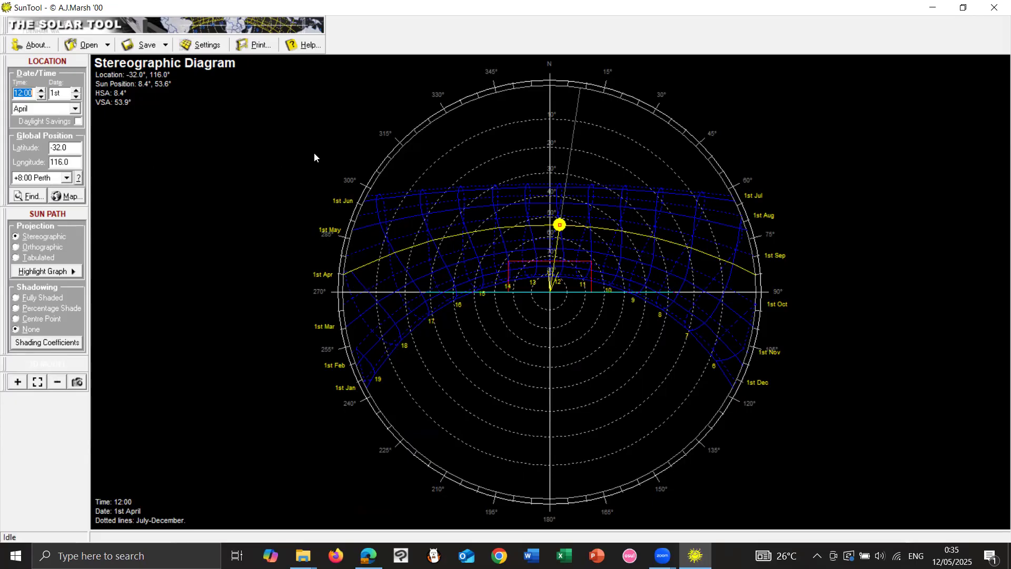
left_click(73, 148)
left_click_drag(73, 148, 43, 146)
type("-6")
left_click_drag(74, 164, 47, 167)
type("106.8")
left_click(67, 177)
left_click(51, 285)
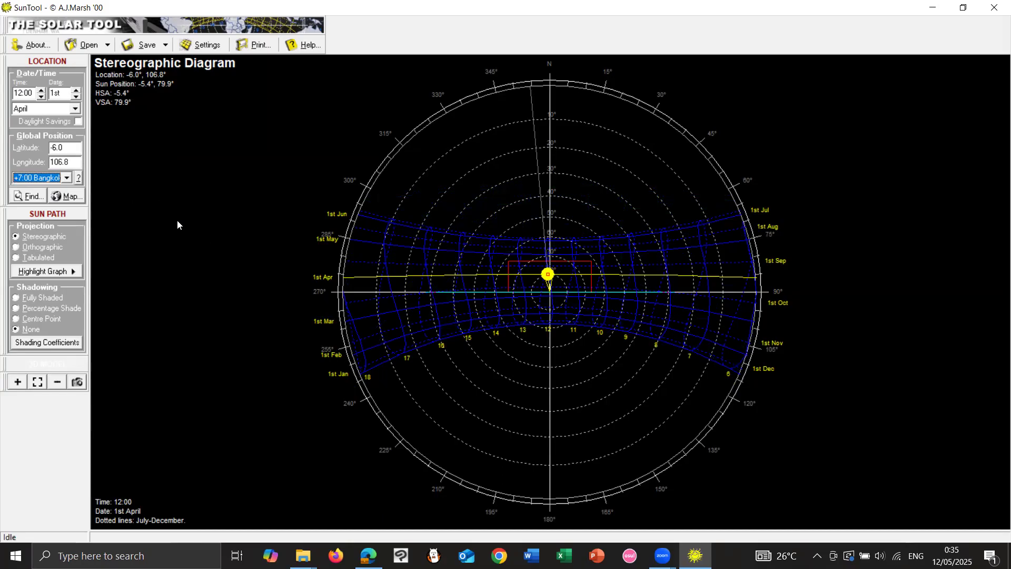
Step: Switch the sun path to orthographic and then tabulated projection, and set the date to 22nd June
left_click(45, 246)
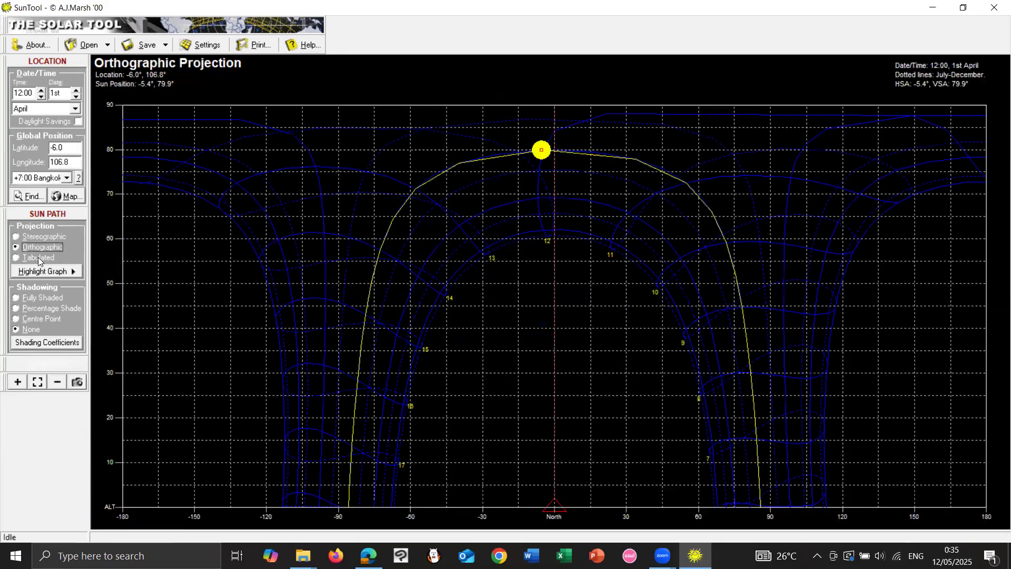
left_click(38, 257)
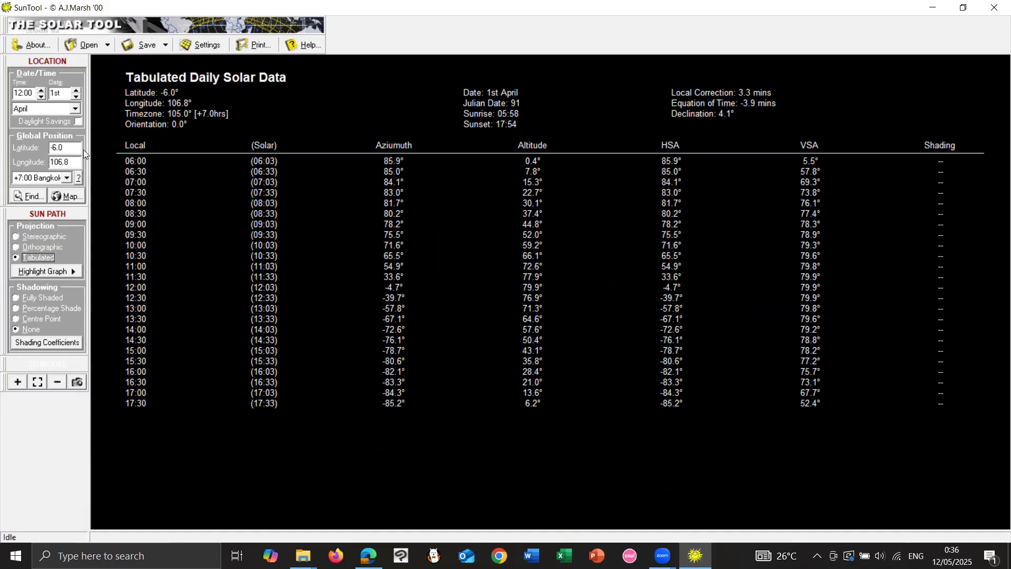
left_click(75, 109)
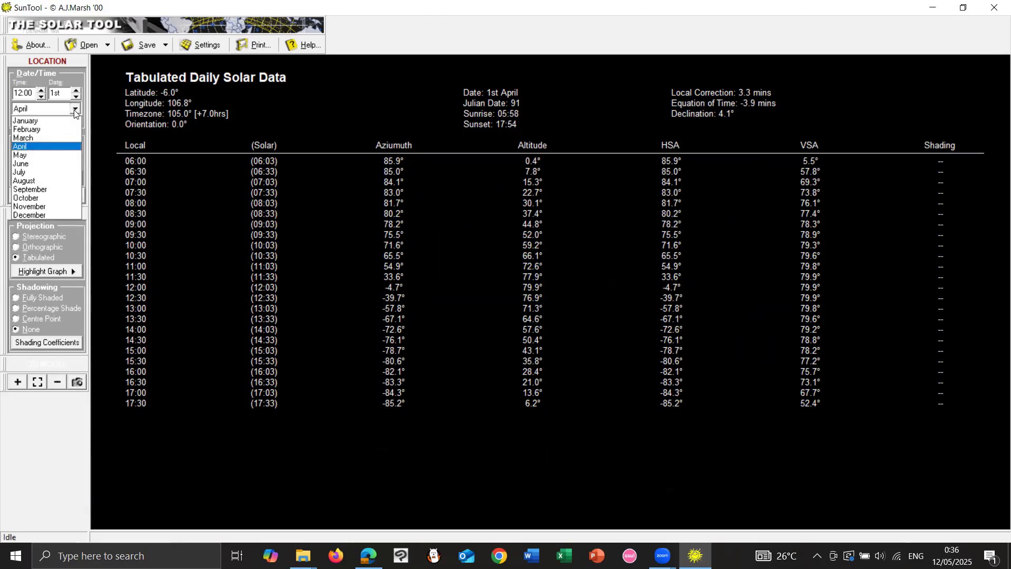
left_click(33, 164)
left_click_drag(77, 92, 77, 92)
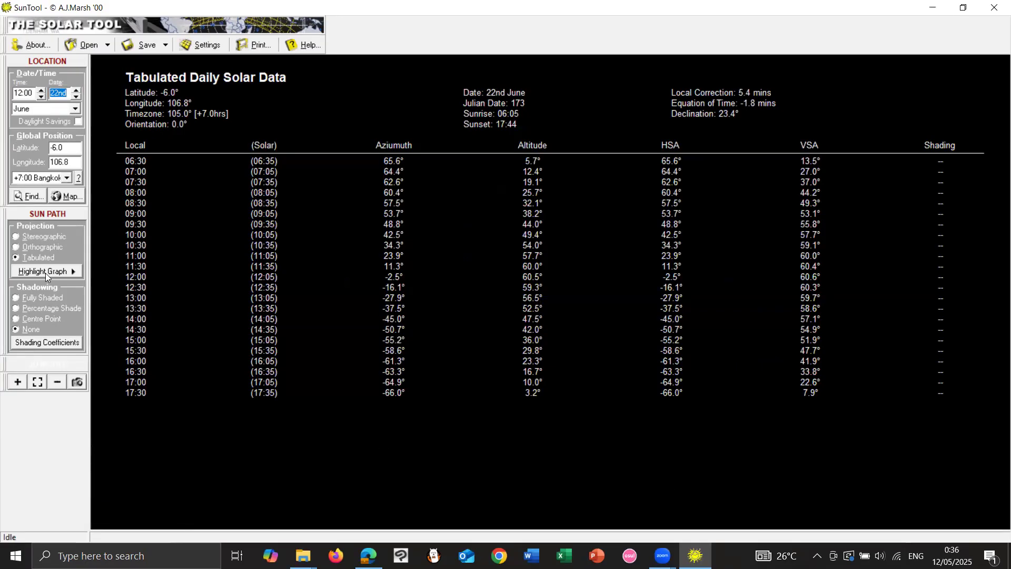
Step: Turn on percentage shading and move the 3D Shading Model window fully into view
left_click(47, 309)
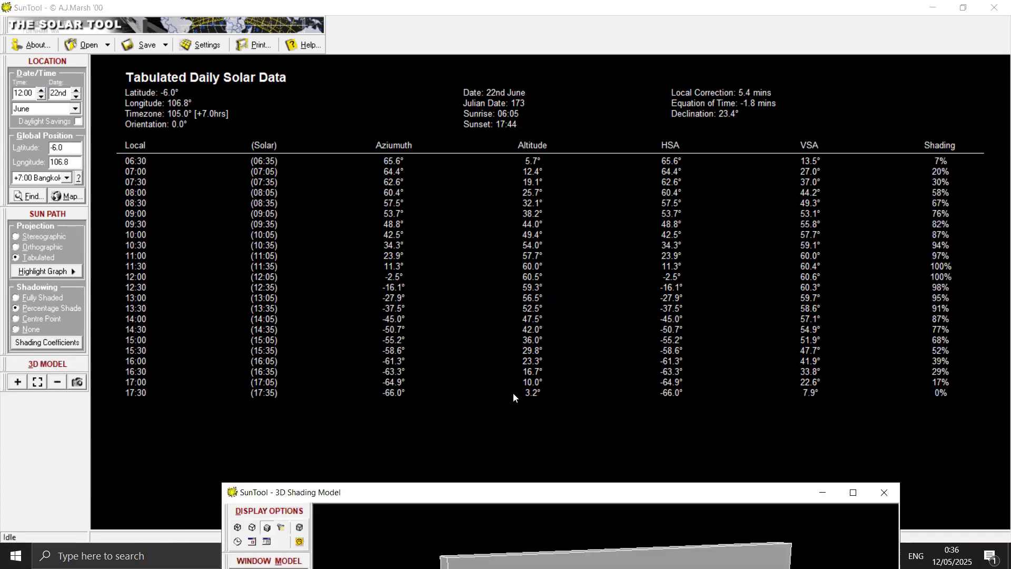
left_click_drag(510, 491, 506, 125)
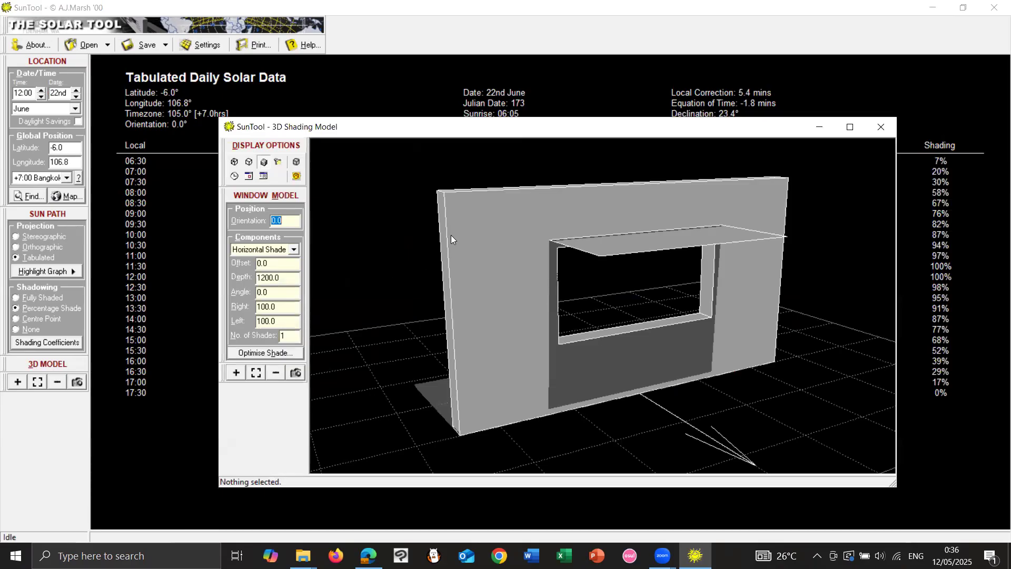
left_click(281, 263)
Step: Review the settings of the Window and Rear Wall components in the shading model
left_click(289, 250)
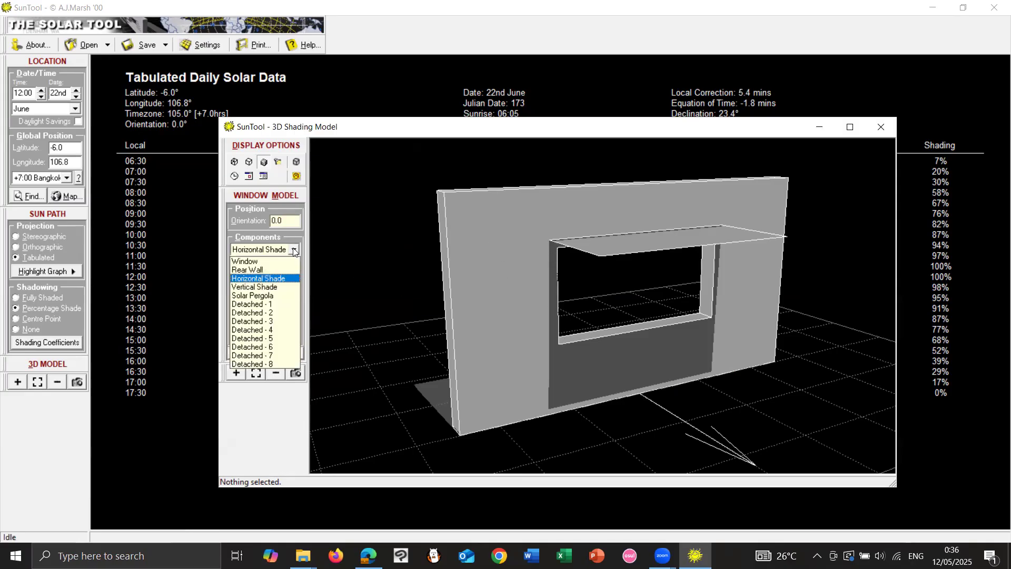
left_click(246, 262)
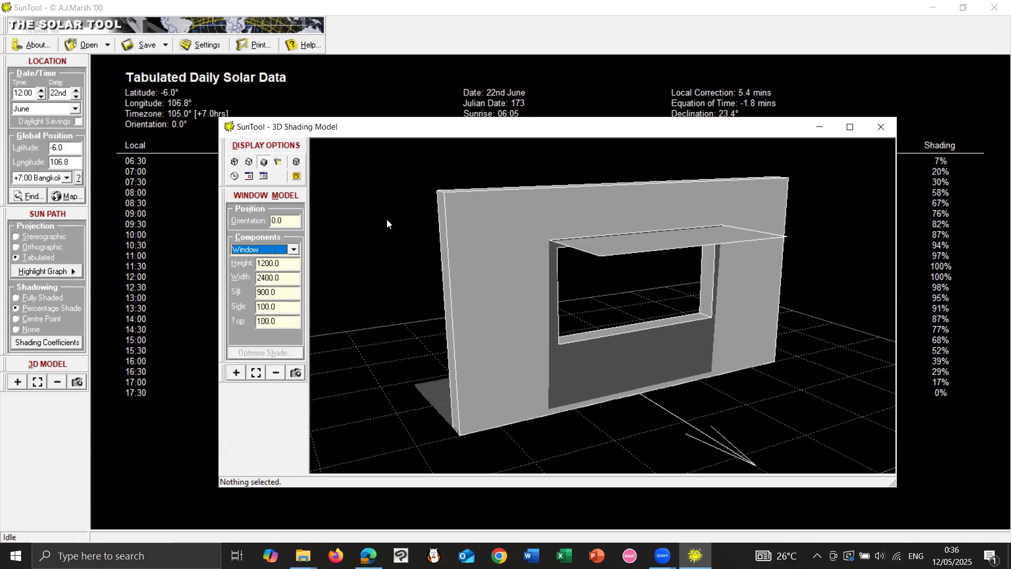
left_click(290, 249)
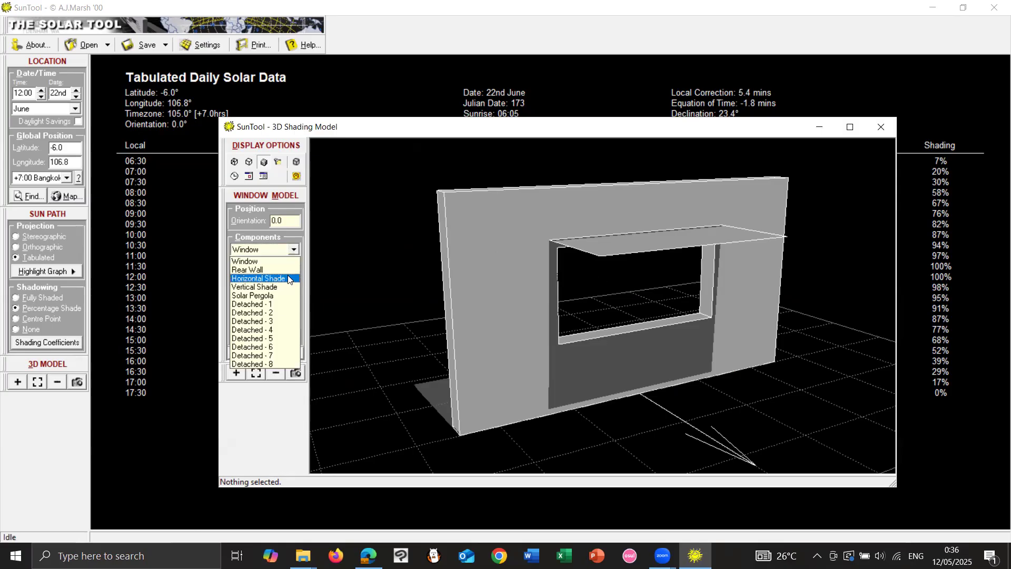
left_click(258, 270)
Step: Add two vertical shades to the window and inspect them from both sides of the wall
left_click(293, 249)
left_click(261, 287)
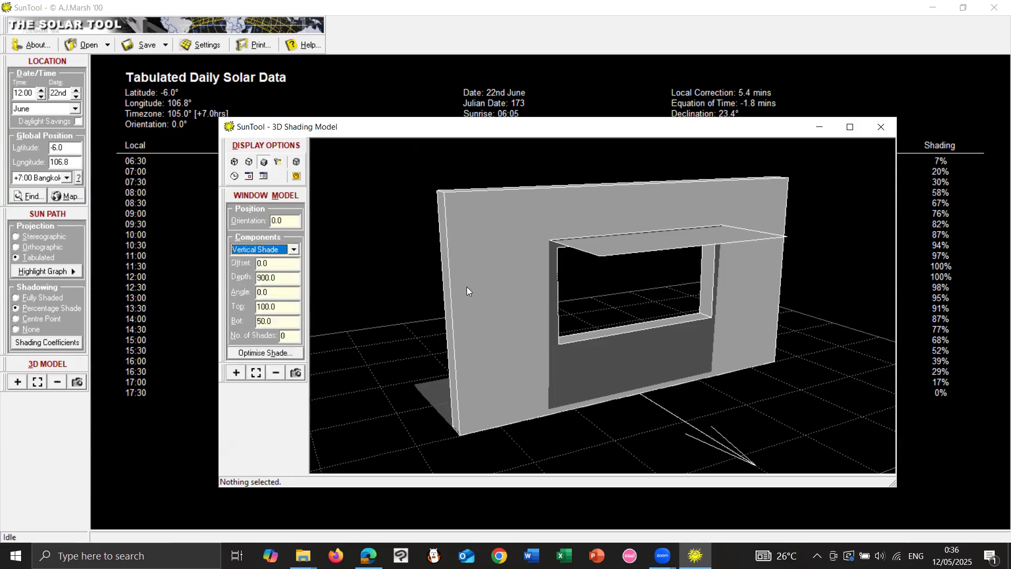
double_click(284, 335)
type("2")
left_click(278, 279)
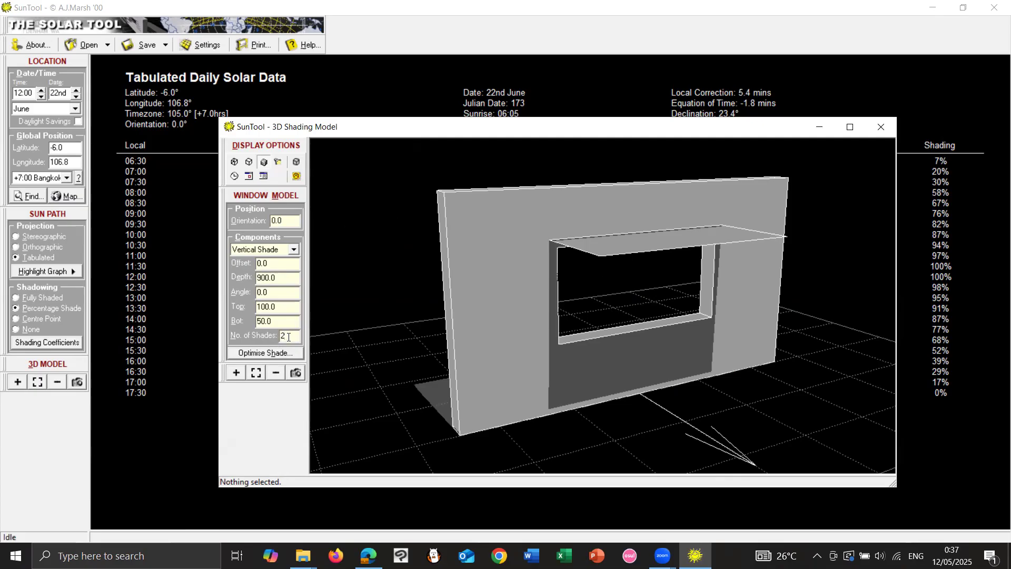
key("Return")
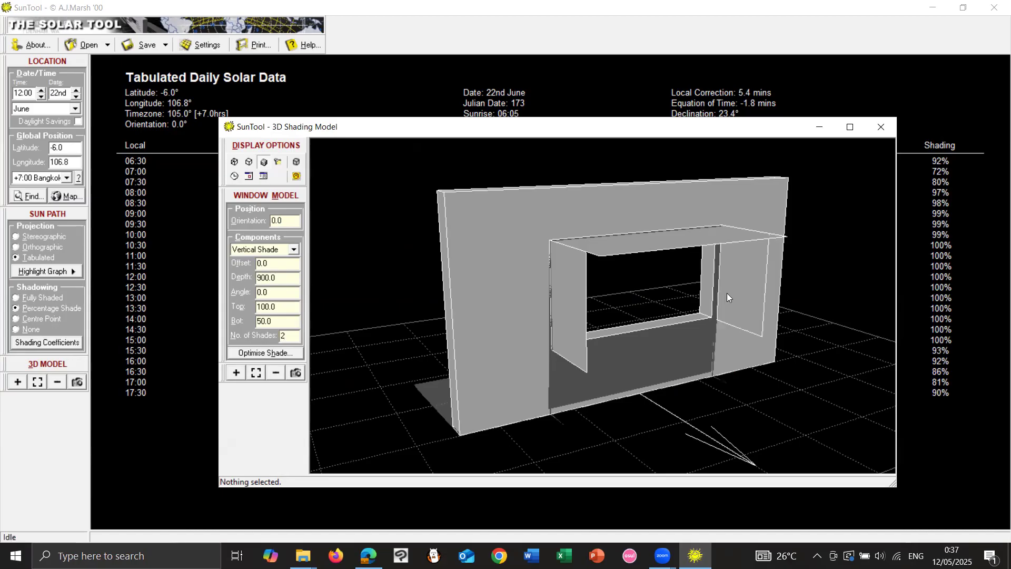
mouse_move(754, 302)
left_mouse_down()
mouse_move(732, 286)
mouse_move(587, 280)
mouse_move(621, 302)
mouse_move(385, 297)
left_mouse_up()
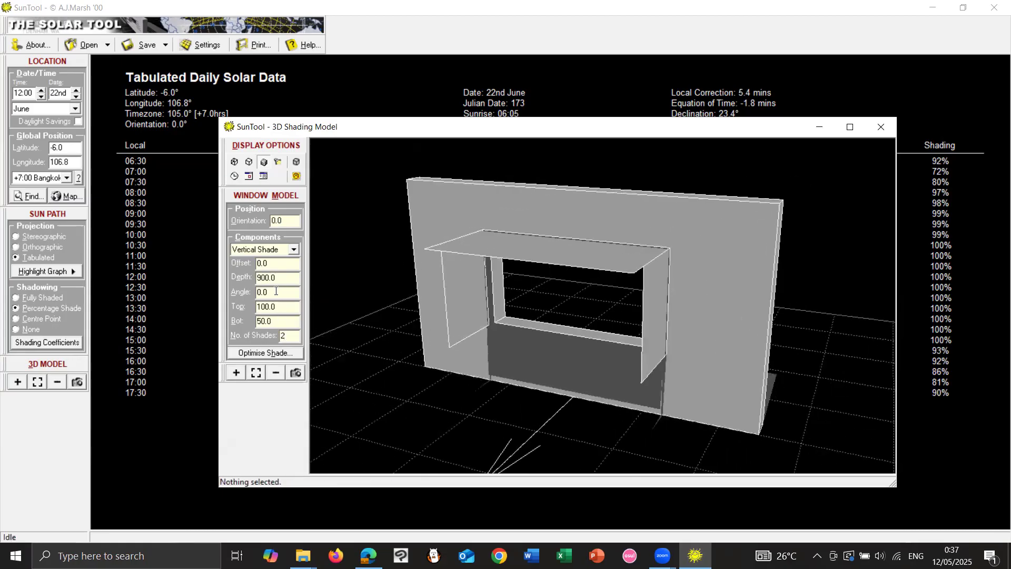
left_click_drag(651, 302, 590, 296)
Step: Set the vertical shades' depth to 300
left_click_drag(280, 277, 248, 278)
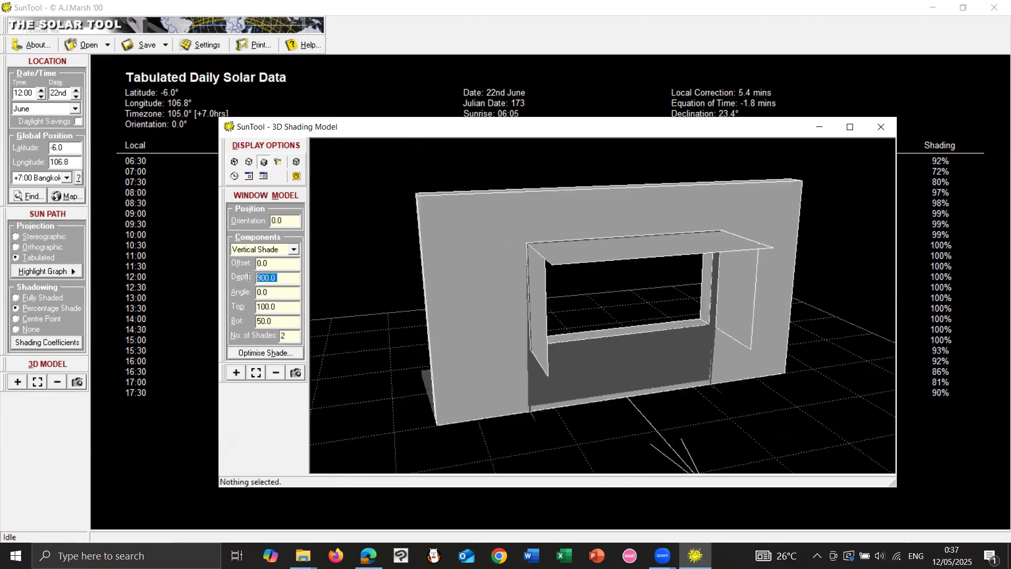
type("300.0")
key("Return")
mouse_move(370, 296)
left_mouse_down()
mouse_move(591, 300)
mouse_move(398, 242)
mouse_move(537, 270)
mouse_move(559, 317)
mouse_move(441, 285)
left_mouse_up()
mouse_move(367, 289)
left_mouse_down()
mouse_move(371, 304)
mouse_move(539, 312)
left_mouse_up()
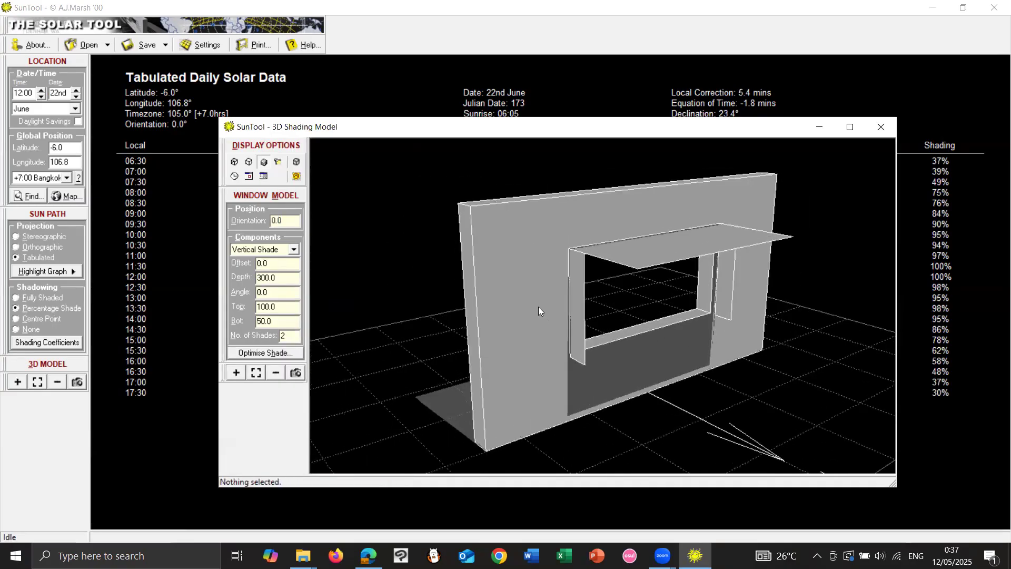
Step: Set the horizontal shade's depth to 500 and view the window from a steeper angle
left_click(294, 250)
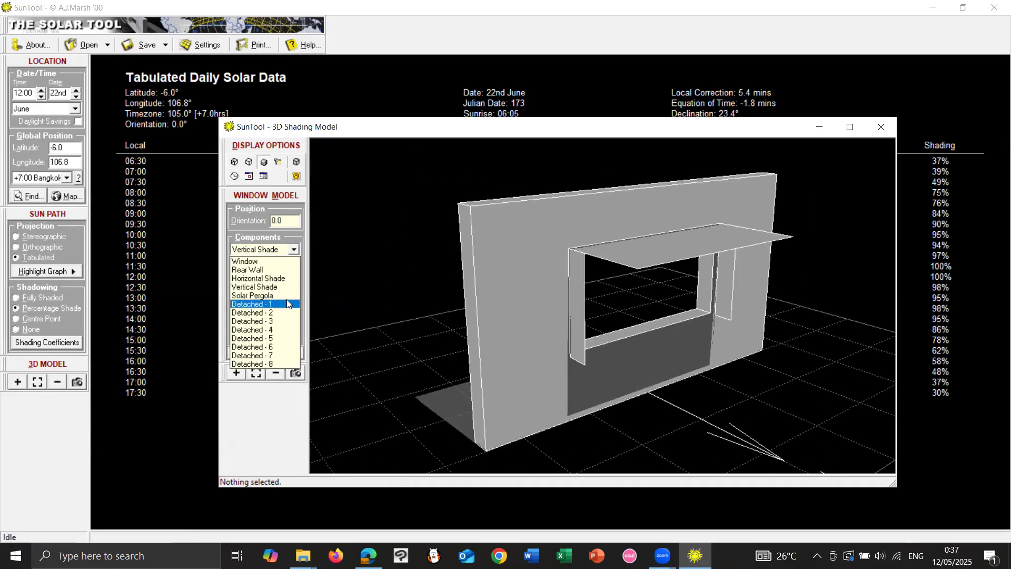
left_click(275, 279)
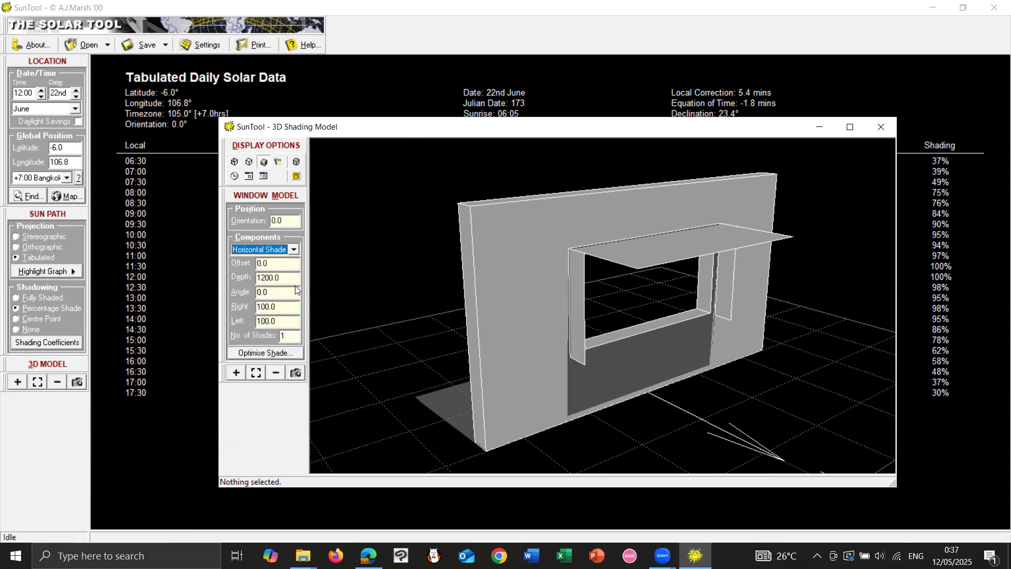
key("Tab")
key("Tab")
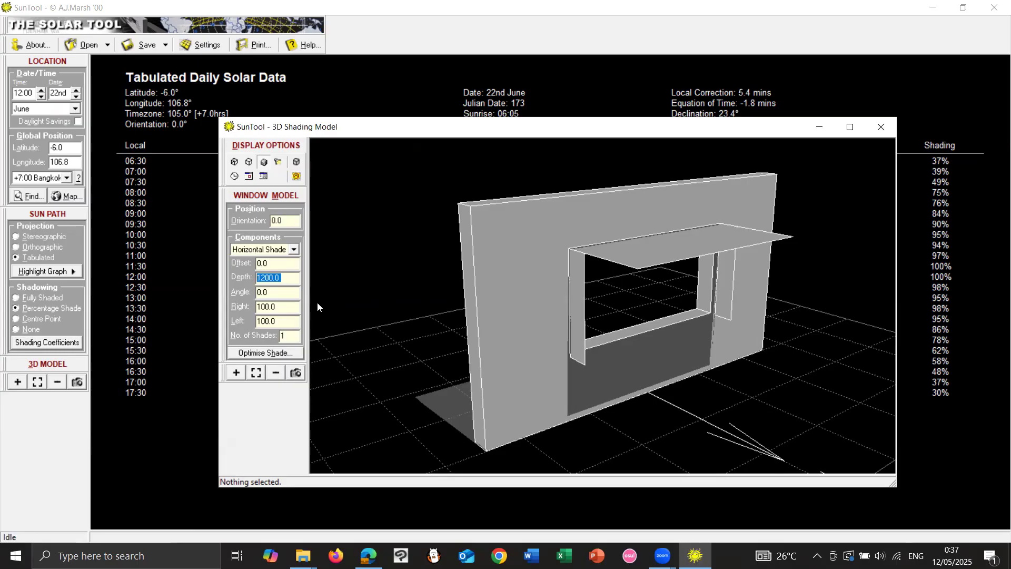
left_click(294, 250)
left_click(281, 251)
left_click_drag(285, 278, 243, 285)
type("500")
left_click(288, 325)
mouse_move(618, 295)
left_mouse_down()
mouse_move(617, 246)
mouse_move(701, 211)
mouse_move(761, 305)
mouse_move(702, 294)
mouse_move(702, 272)
mouse_move(685, 280)
mouse_move(705, 307)
mouse_move(684, 237)
left_mouse_up()
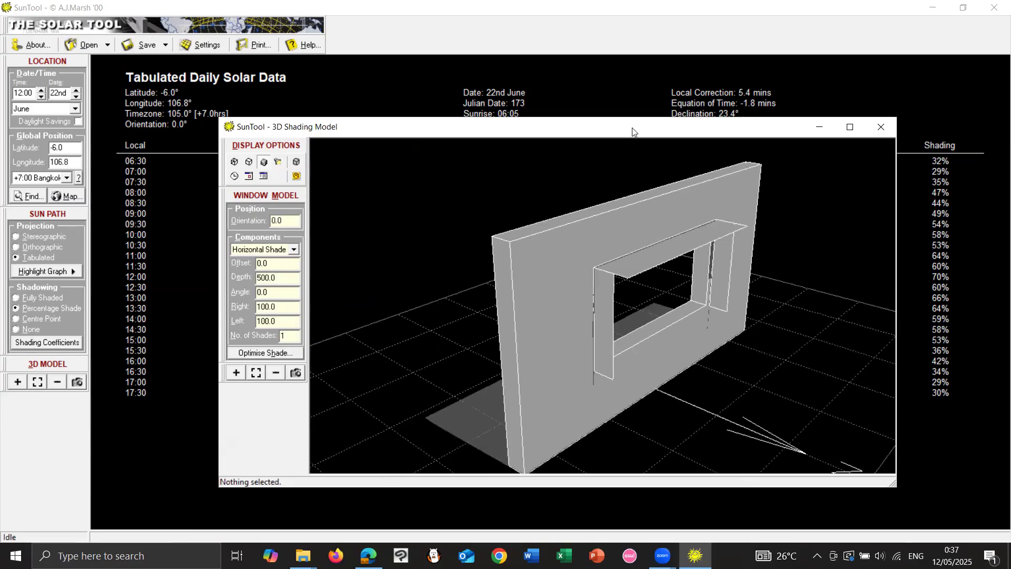
Step: Reposition the 3D Shading Model window so the table's local times and shading percentages can be read
left_click_drag(627, 128, 539, 119)
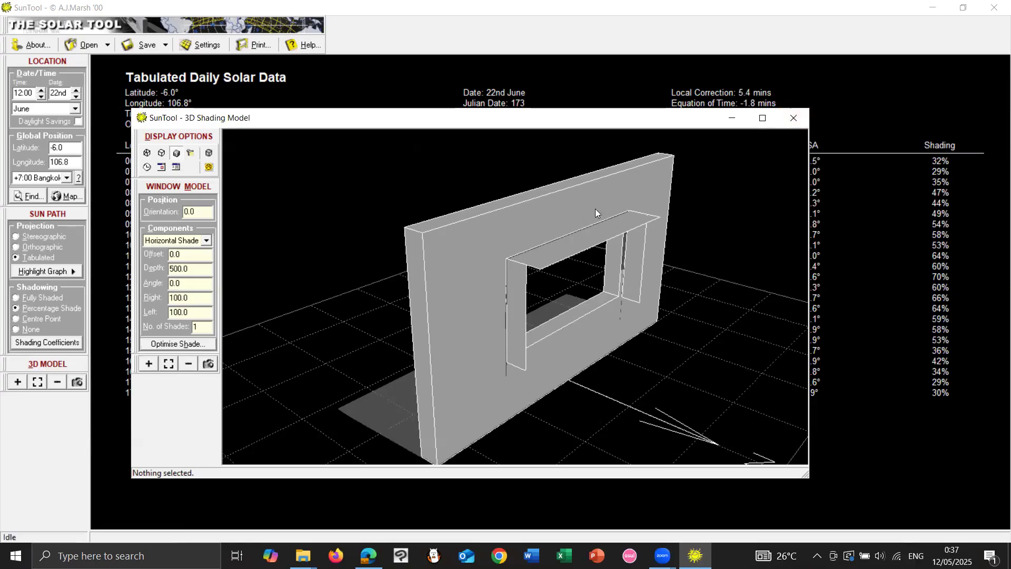
left_click_drag(553, 120, 570, 119)
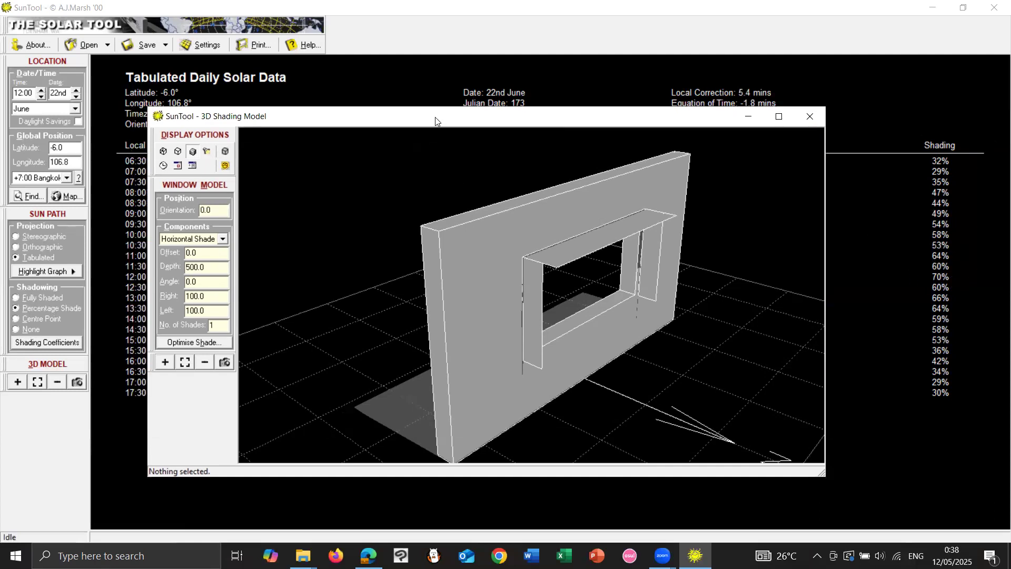
left_click_drag(440, 121, 502, 118)
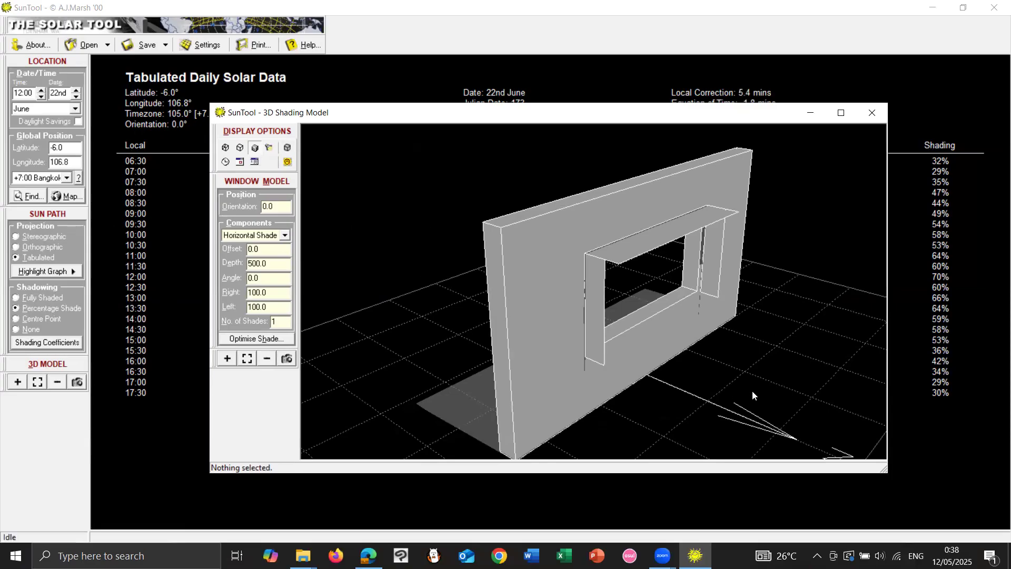
Step: Set the wall orientation to 180 degrees and inspect the shaded side of the model
left_click_drag(284, 208, 236, 206)
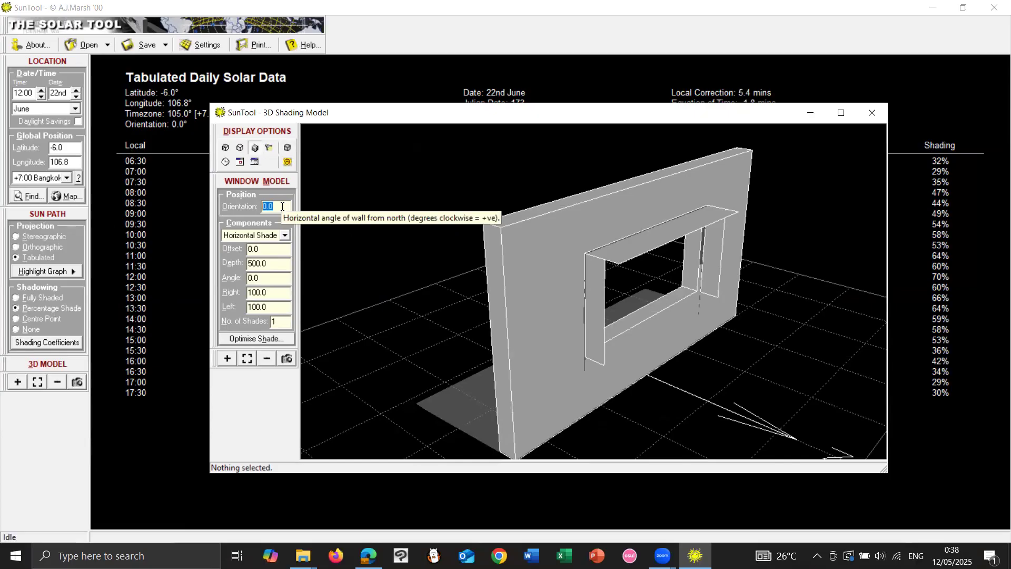
type("180")
key("Return")
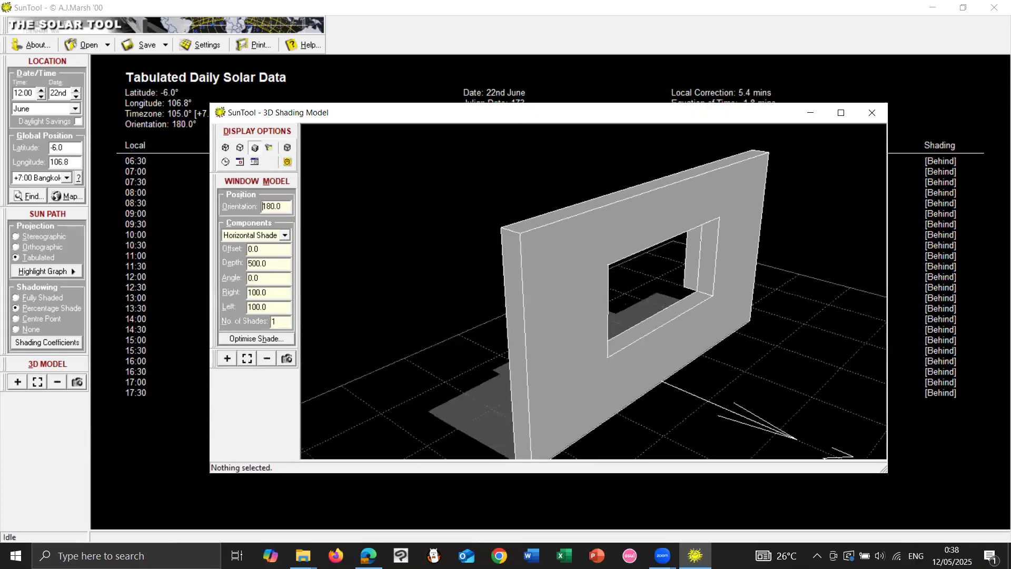
mouse_move(505, 291)
left_mouse_down()
mouse_move(733, 295)
mouse_move(754, 325)
mouse_move(621, 294)
mouse_move(587, 298)
mouse_move(632, 300)
left_mouse_up()
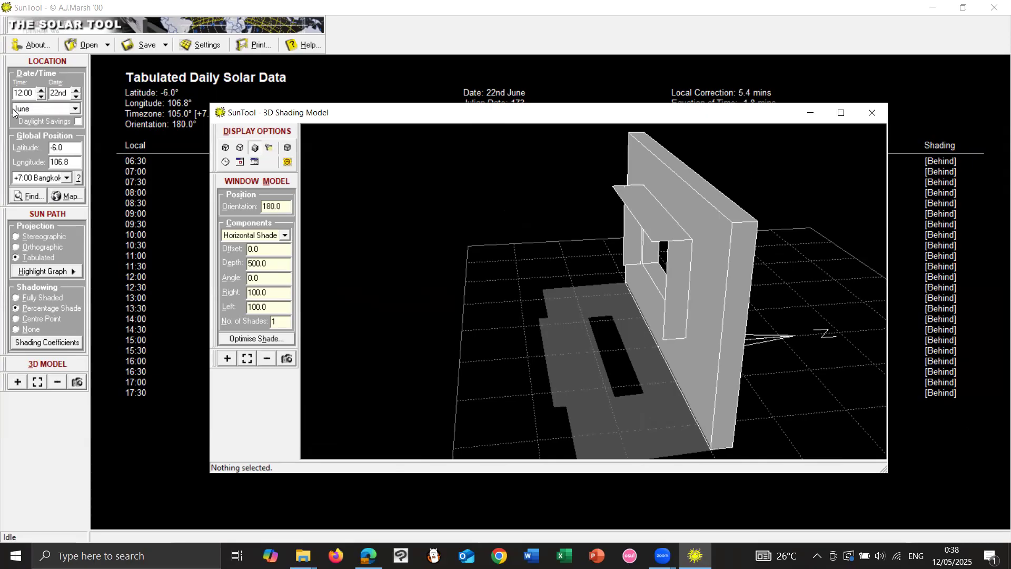
Step: Set the wall orientation to 90 degrees and inspect the window shading from the front
left_click(284, 238)
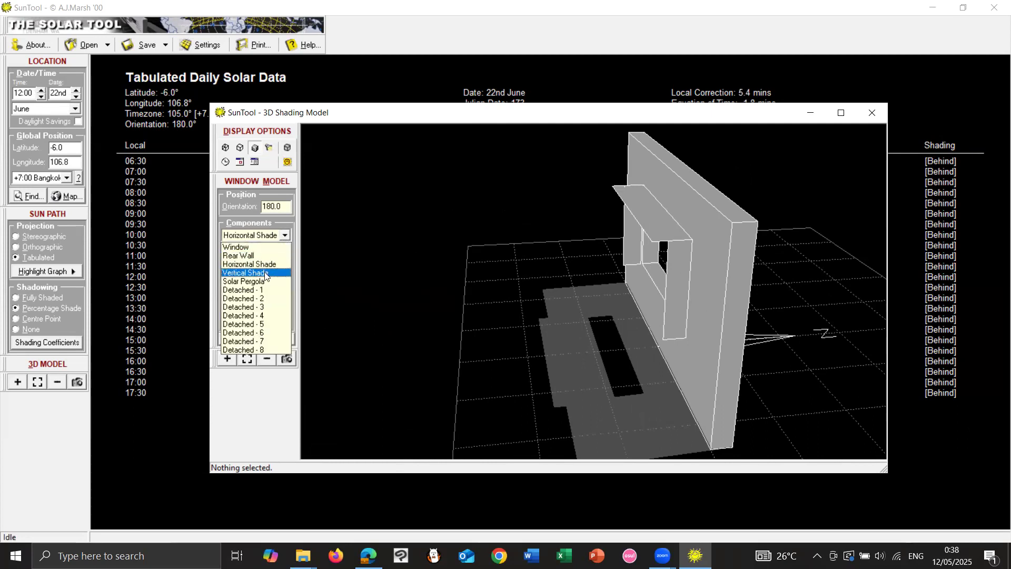
left_click(282, 226)
left_click_drag(289, 208, 263, 206)
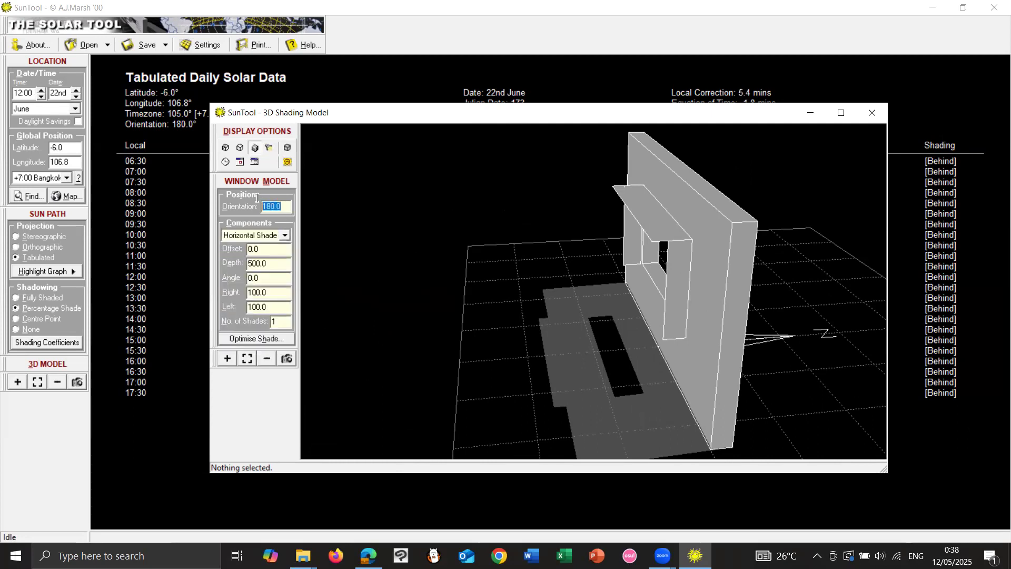
type("90")
key("Return")
left_click_drag(574, 316, 911, 220)
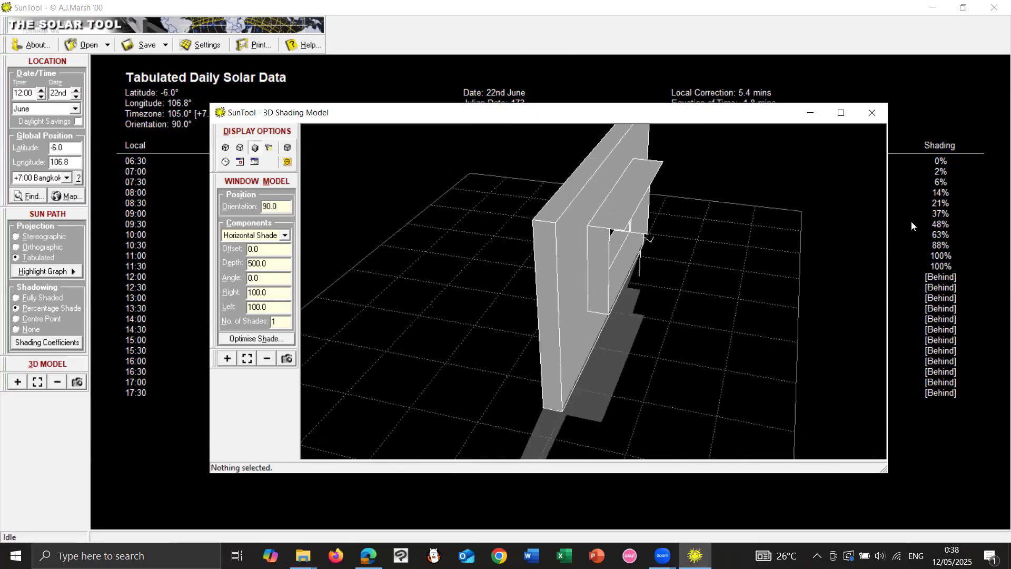
left_click_drag(718, 318, 973, 274)
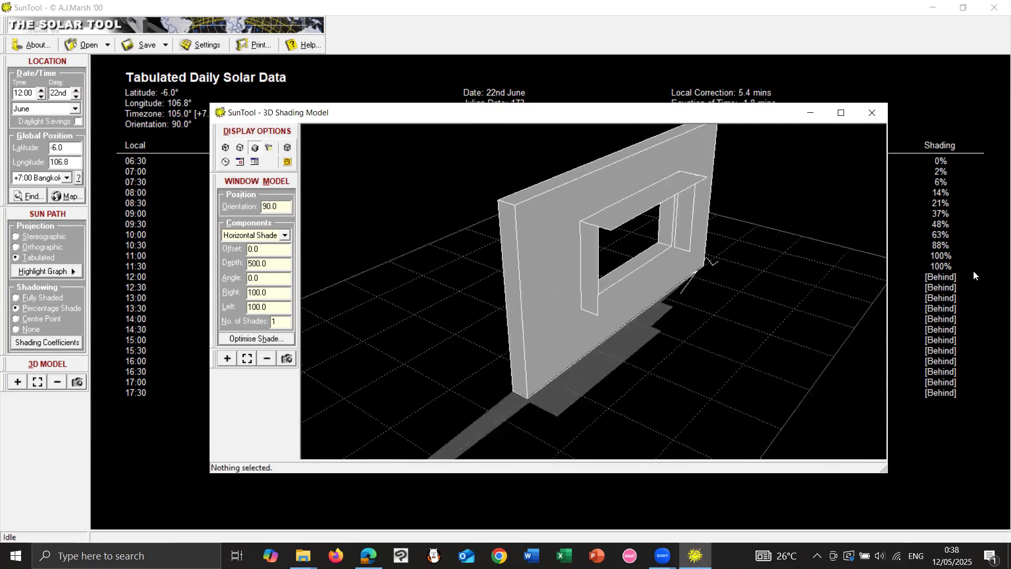
left_click_drag(869, 298, 527, 264)
Step: Set the wall orientation to 45 degrees and inspect the shadows around the window
double_click(270, 206)
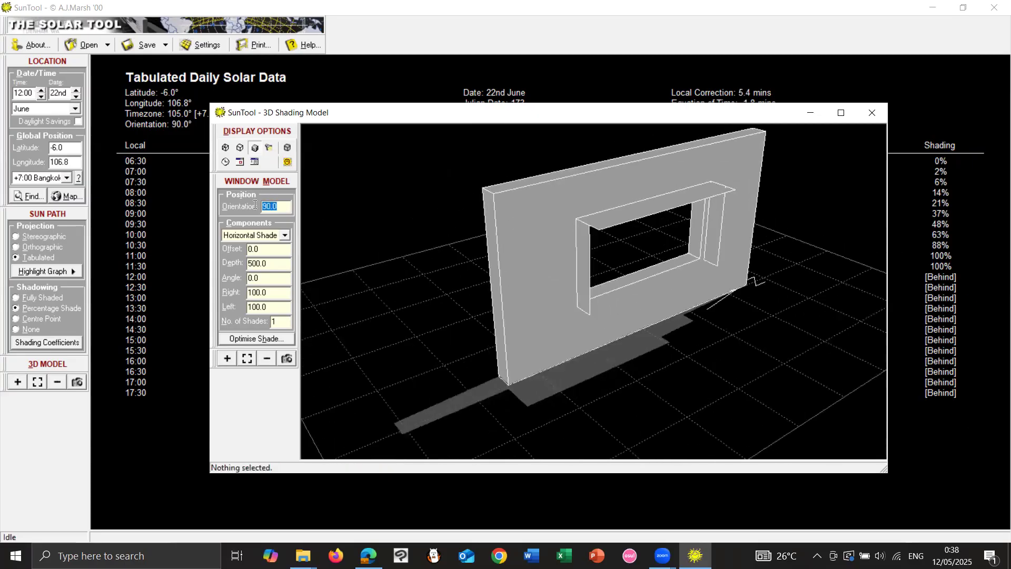
type("45")
key("Return")
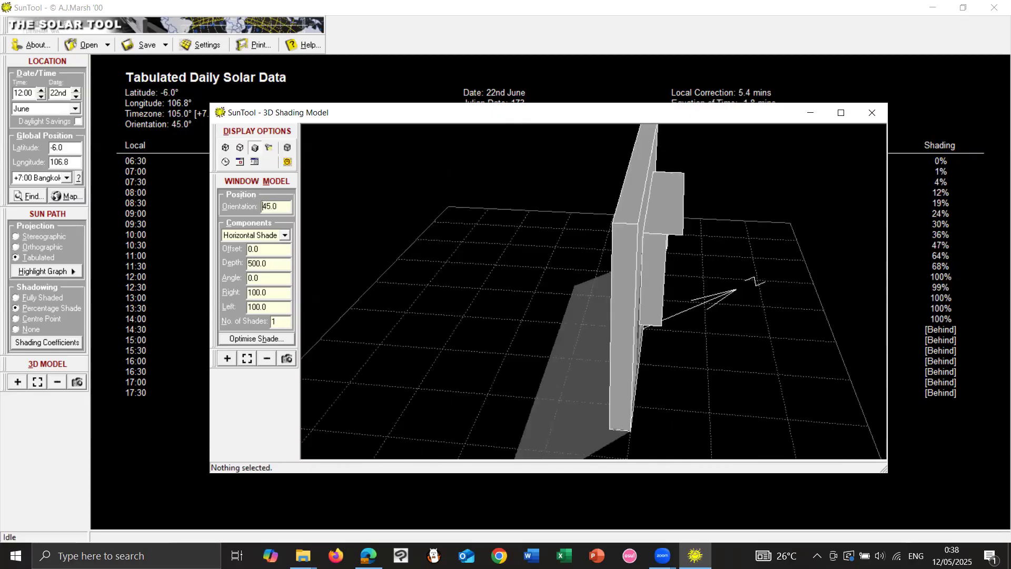
left_click_drag(840, 352, 587, 284)
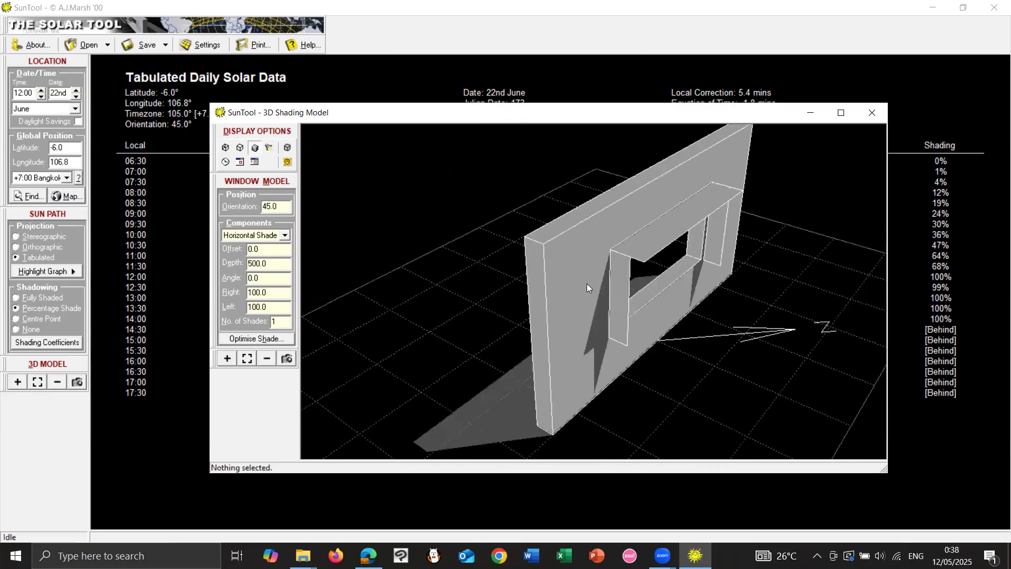
Step: Return the wall orientation to 0 degrees and view the window from the front
double_click(269, 206)
type("0")
key("Return")
left_click_drag(779, 295, 951, 236)
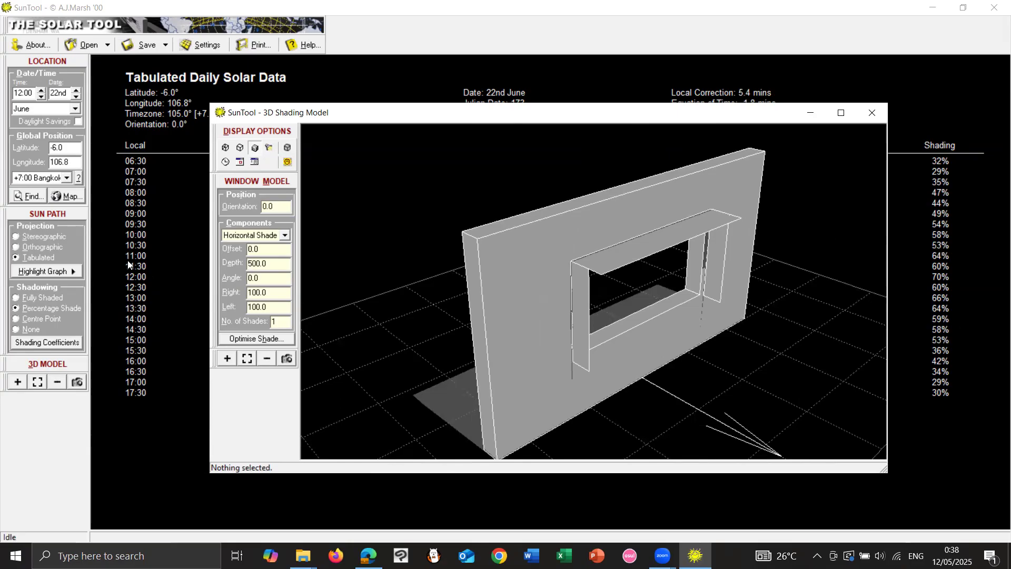
Step: Set the number of horizontal shades over the window to 3
left_click_drag(706, 302, 693, 285)
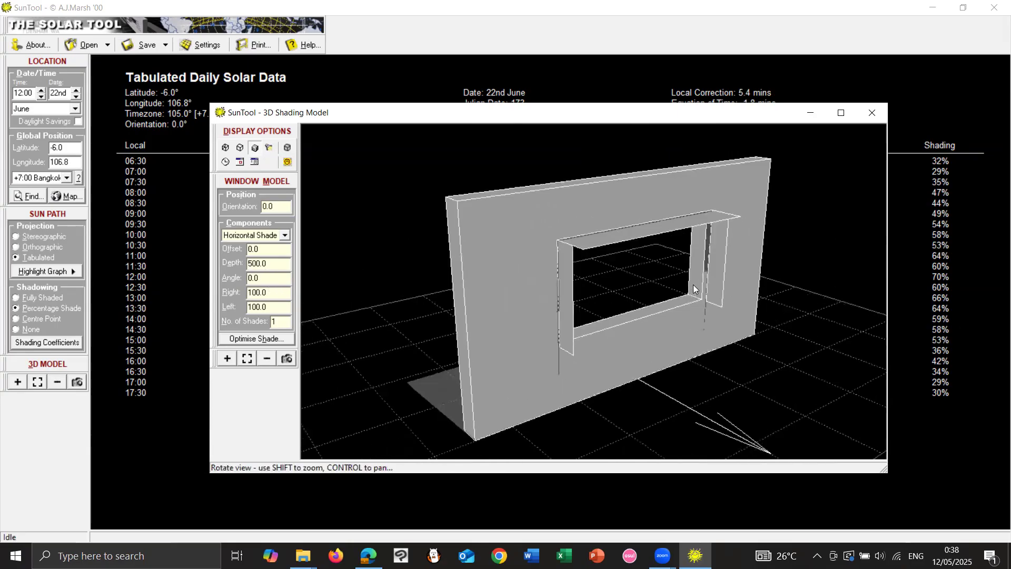
double_click(274, 321)
type("3")
key("Return")
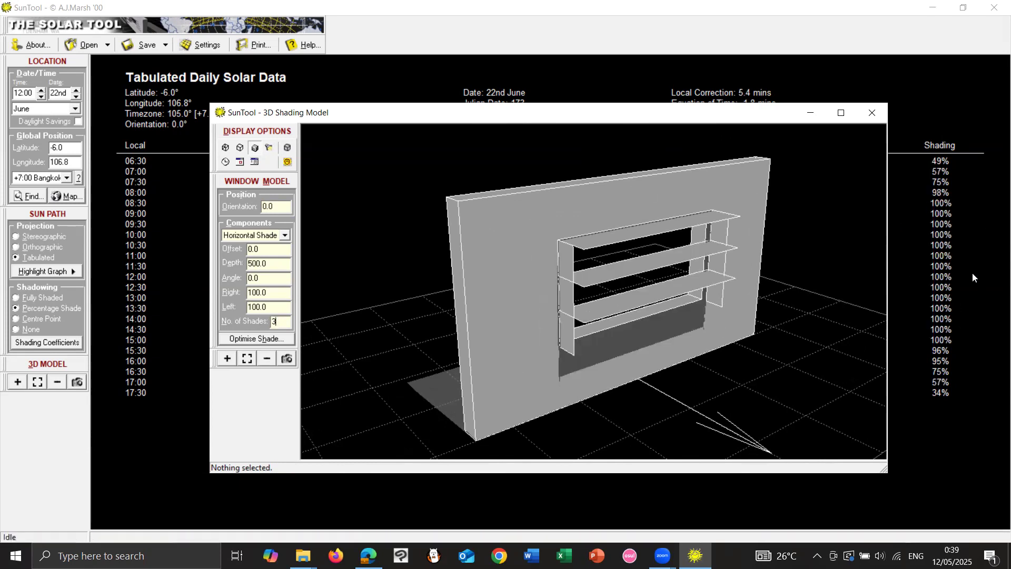
Step: Set the horizontal shades' angle to 15 degrees and inspect the tilted shades on the wall model
left_click_drag(727, 276, 809, 317)
left_click_drag(268, 278, 240, 278)
type("15")
key("Return")
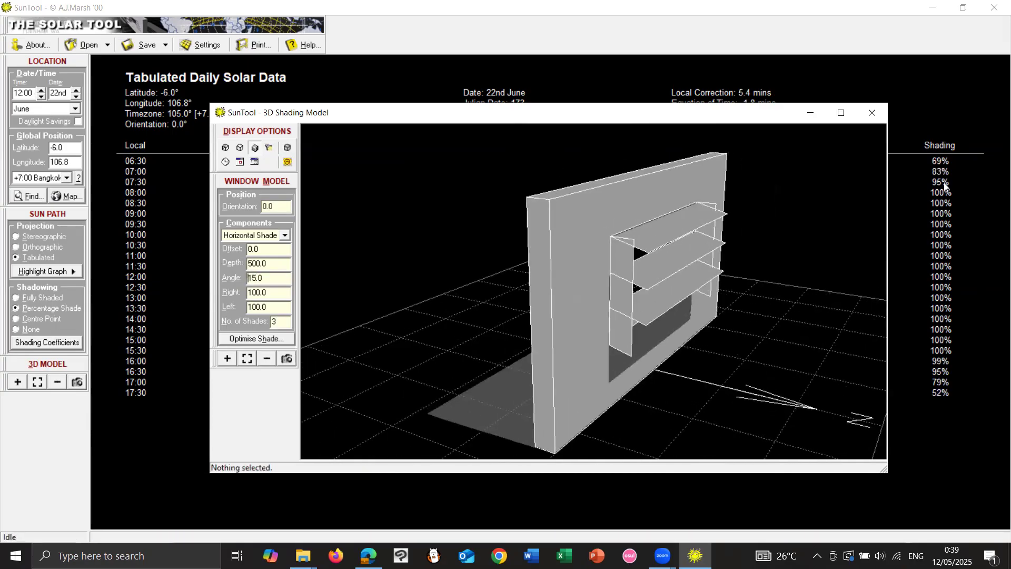
left_click_drag(875, 223, 643, 295)
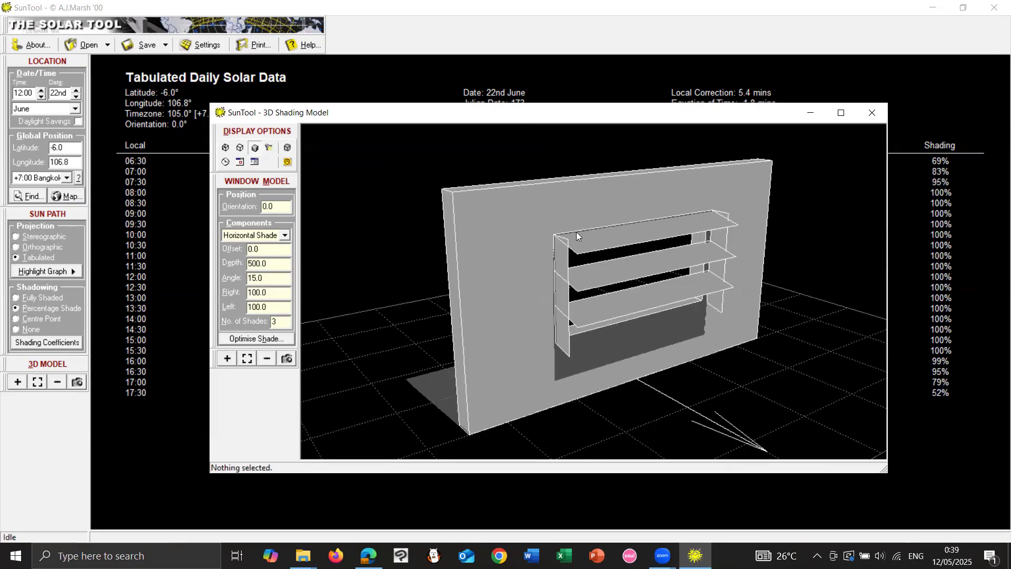
left_click(285, 235)
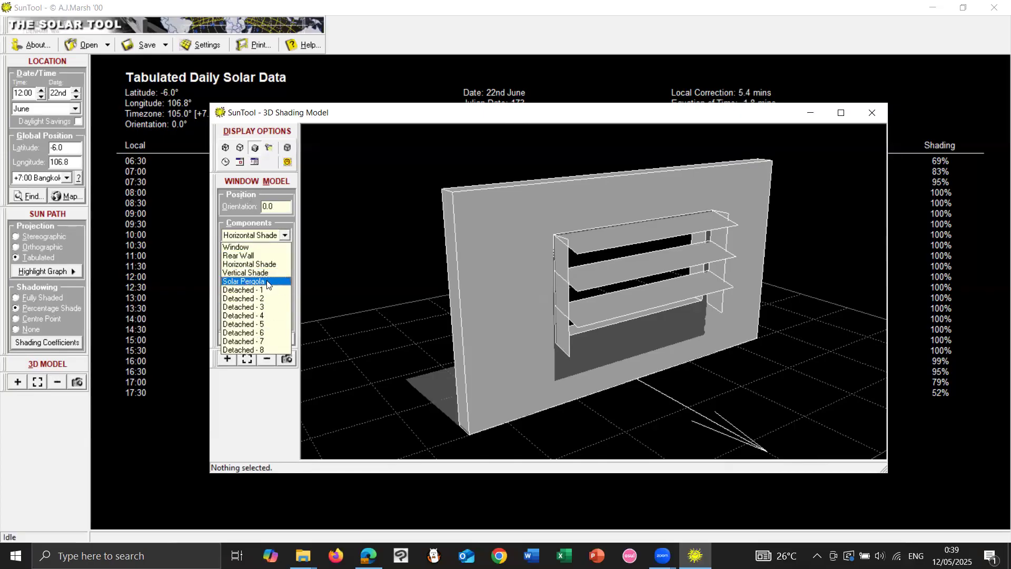
left_click(246, 182)
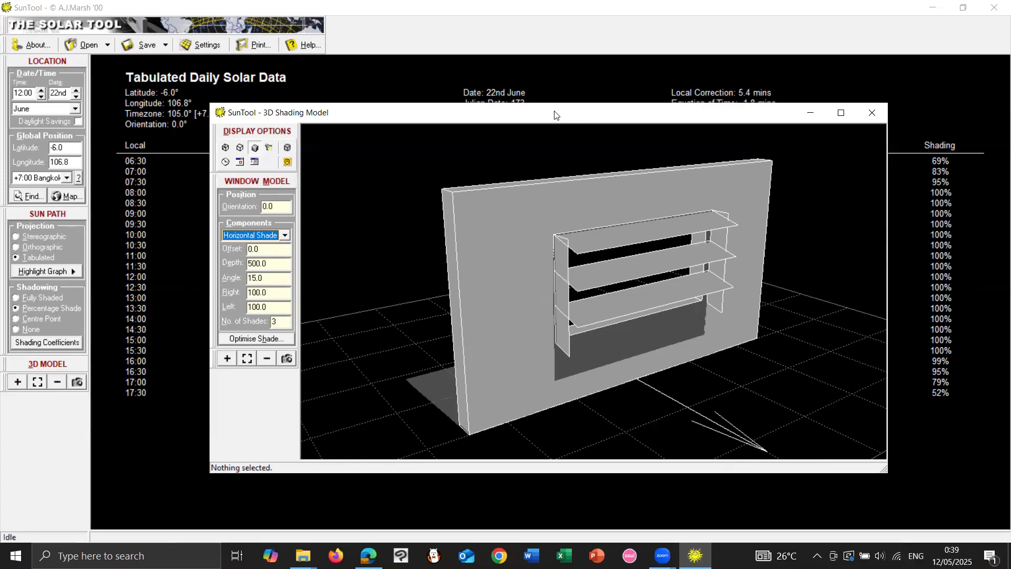
Step: Move the 3D shading model off the table header and close it to examine the full tabulated daily solar data
left_click_drag(552, 115, 531, 131)
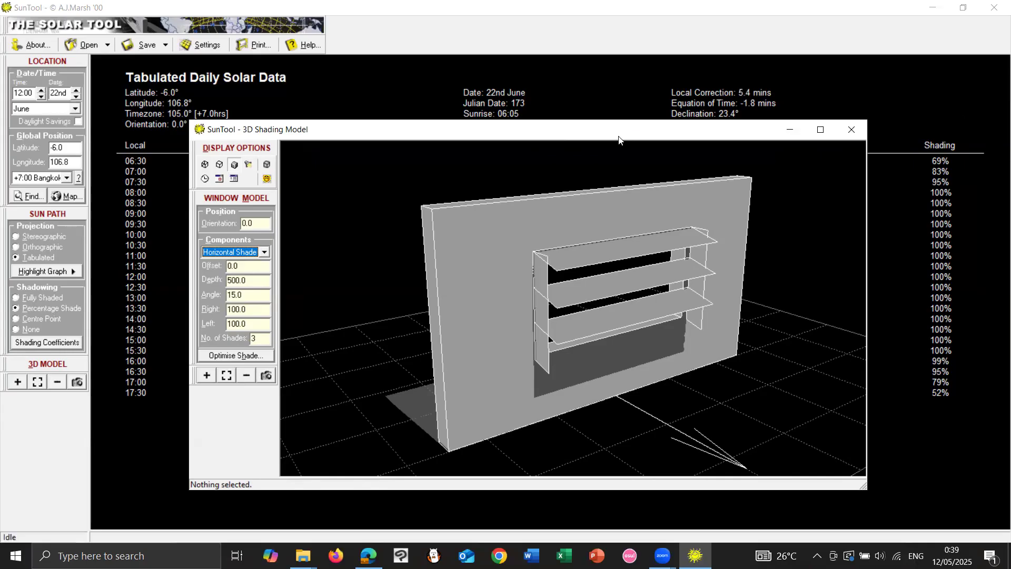
mouse_move(609, 130)
left_mouse_down()
mouse_move(617, 121)
mouse_move(608, 151)
left_mouse_up()
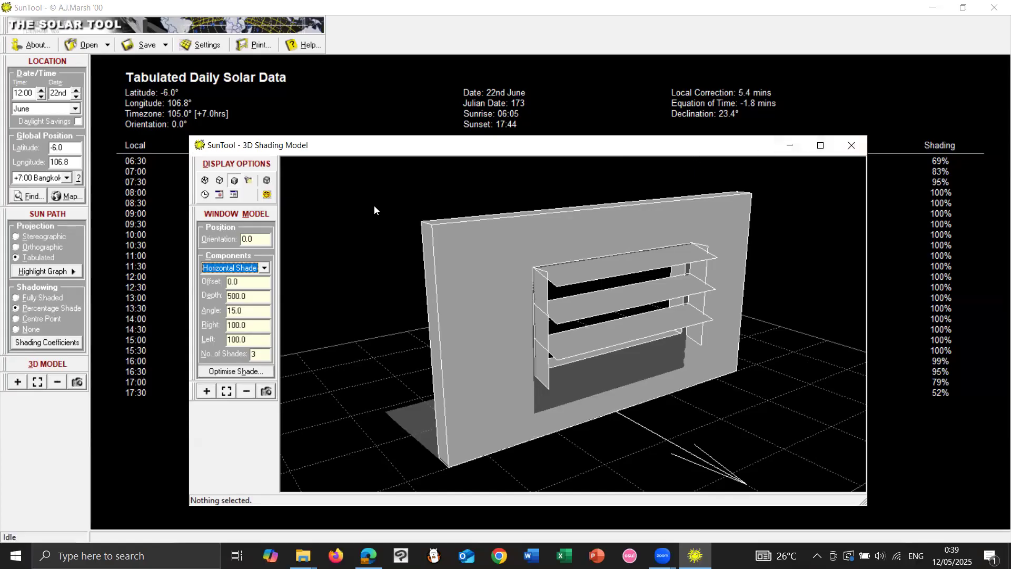
left_click(853, 145)
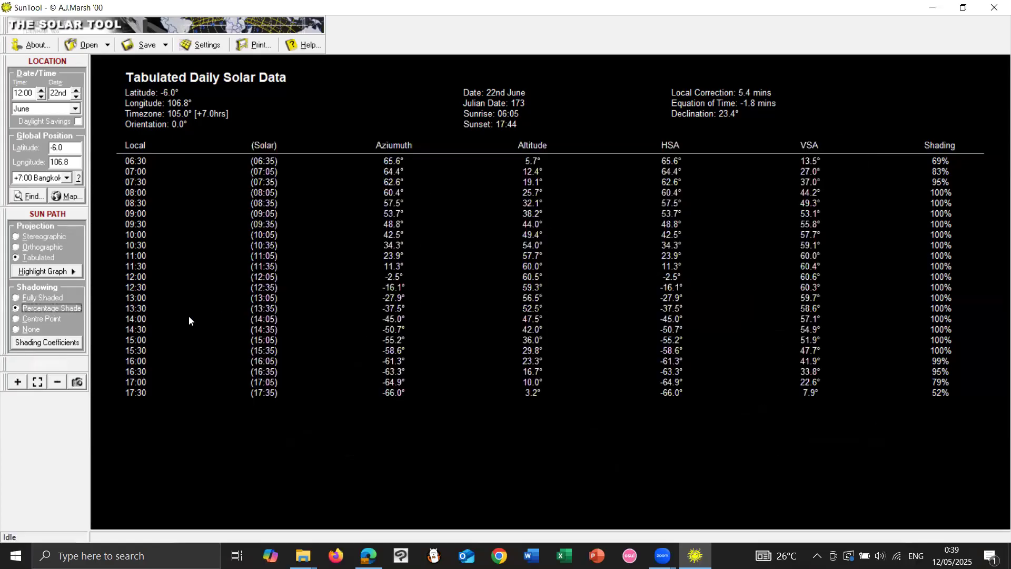
left_click(38, 364)
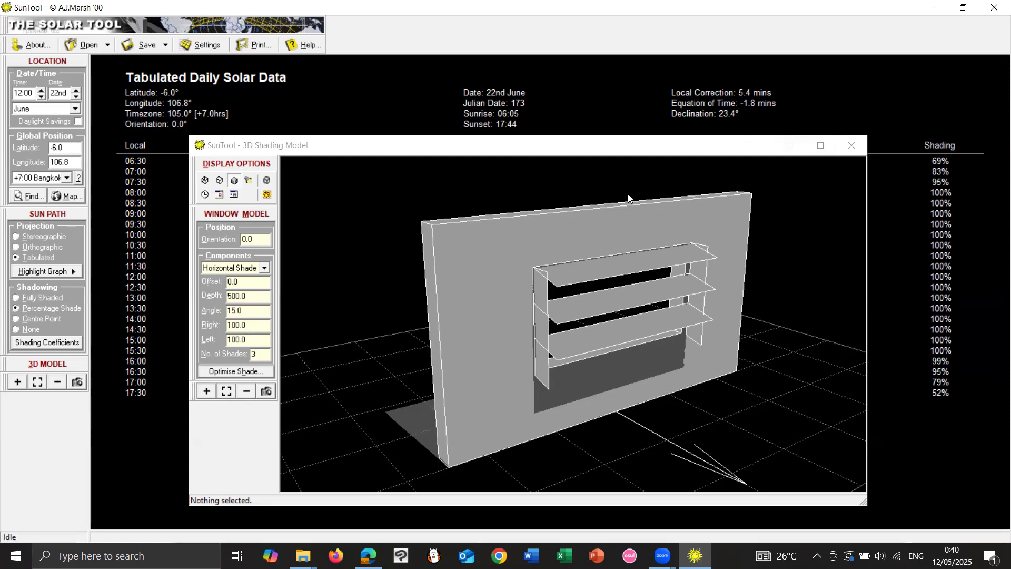
left_click(852, 145)
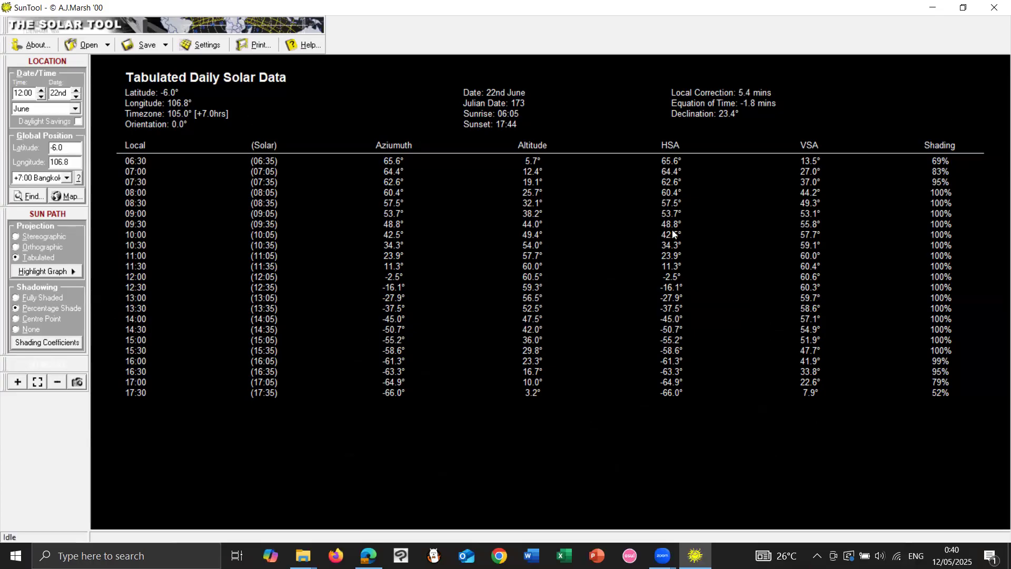
Step: Reopen the 3D shading model and reposition its window slightly over the solar data table
left_click(41, 364)
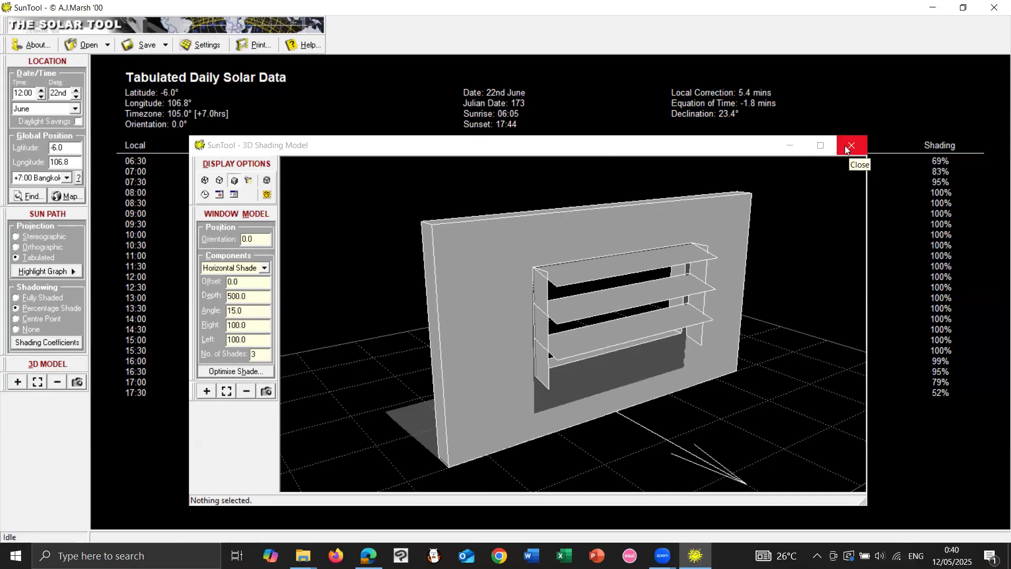
left_click(737, 147)
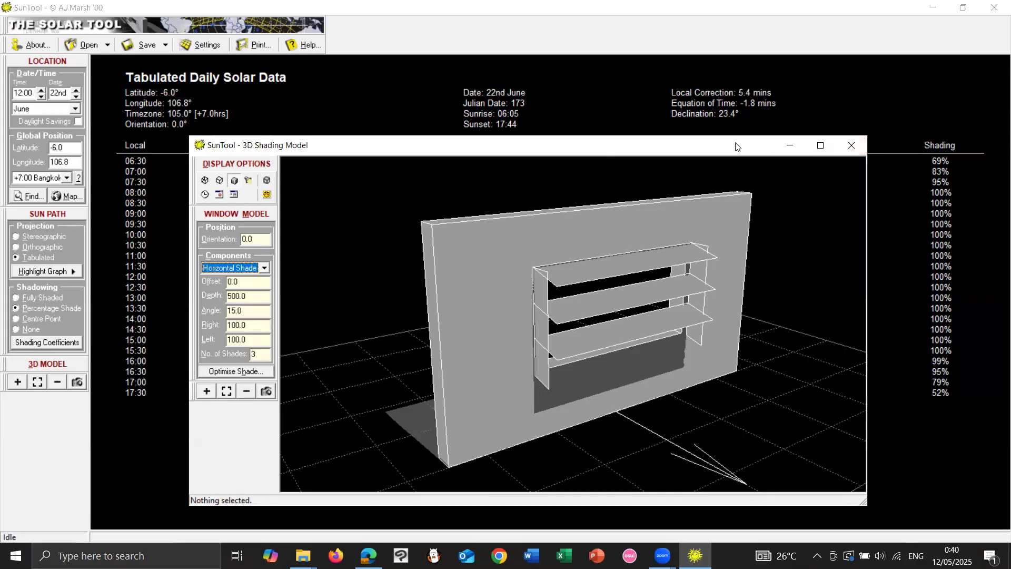
left_click_drag(737, 147, 747, 145)
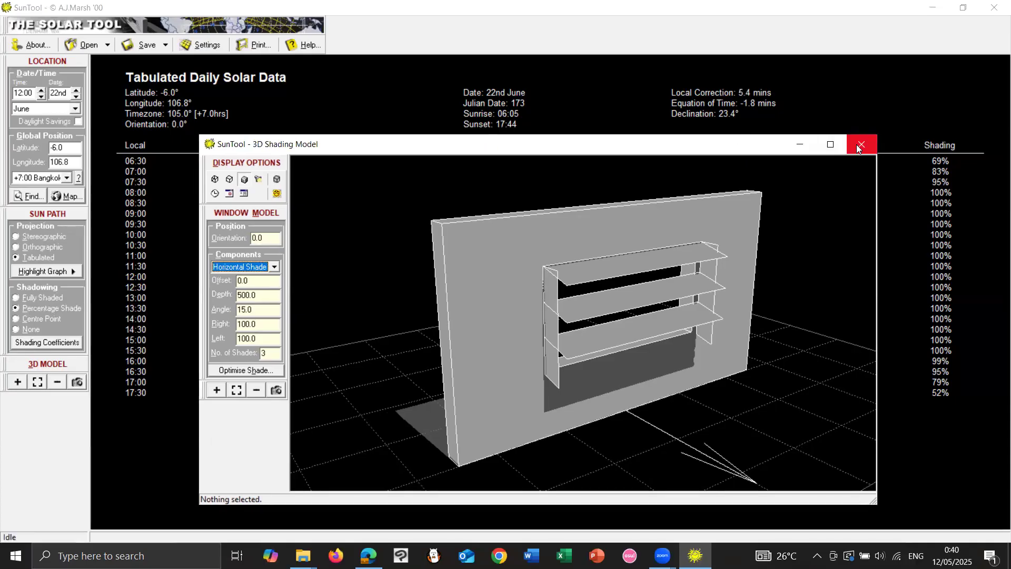